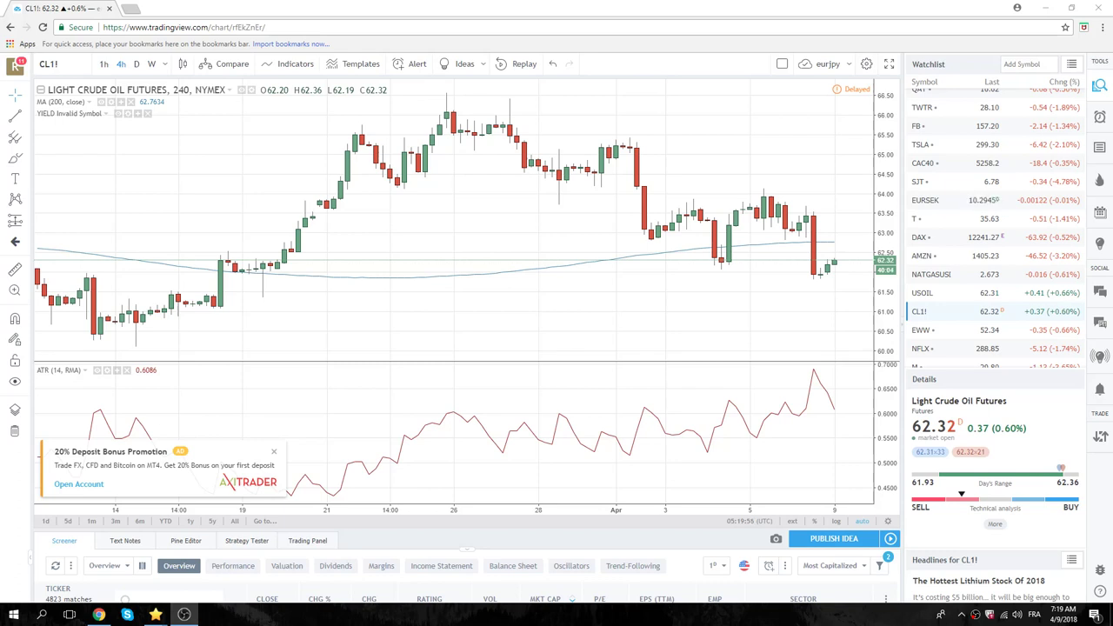
# Step: Switch the CL1! crude oil chart from 4-hour to 1D daily bars
pyautogui.scroll(-2, 539, 170)
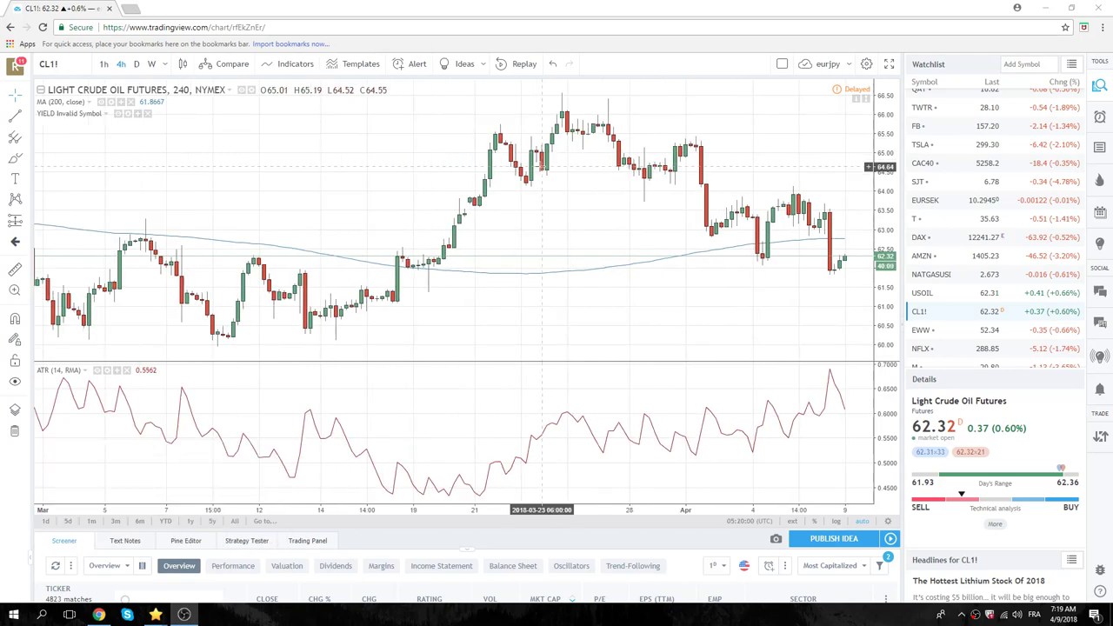
pyautogui.scroll(5, 1003, 229)
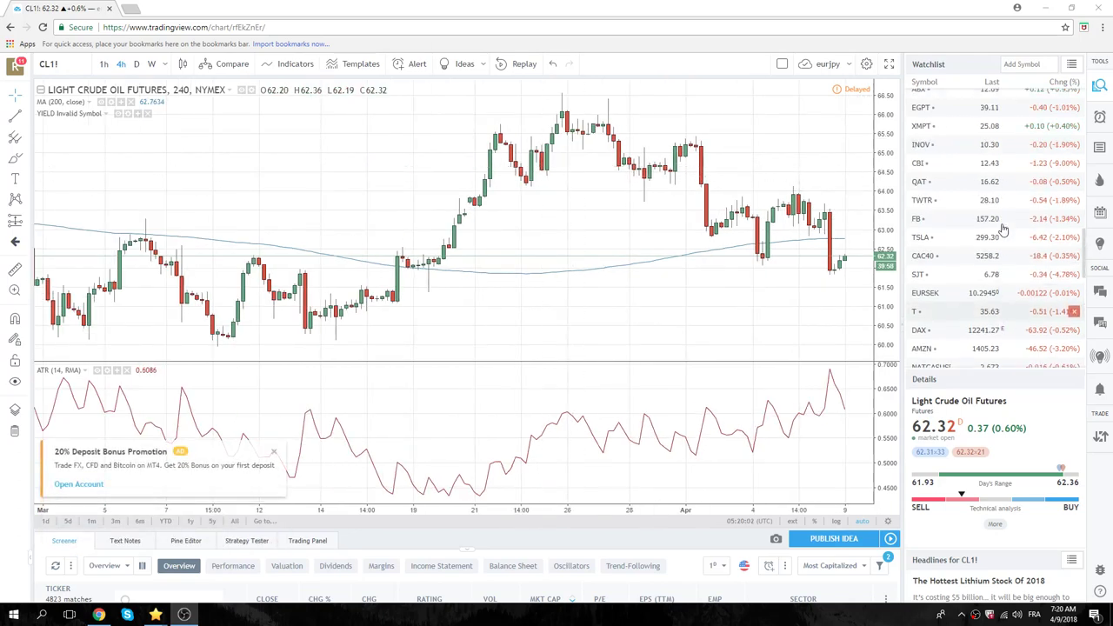
pyautogui.scroll(3, 1003, 229)
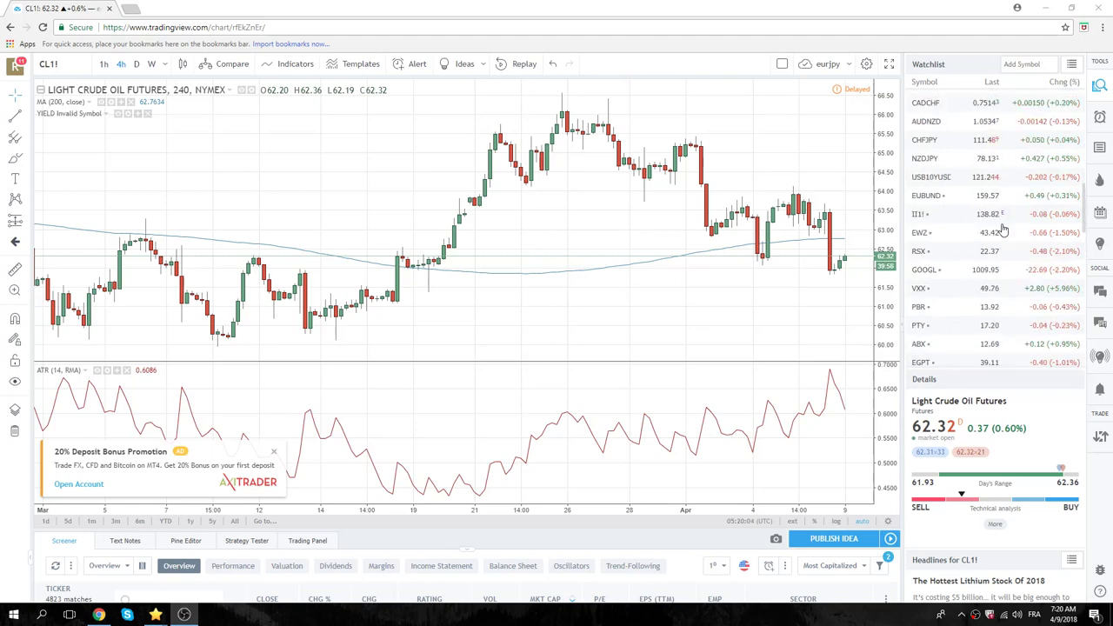
pyautogui.scroll(3, 1002, 229)
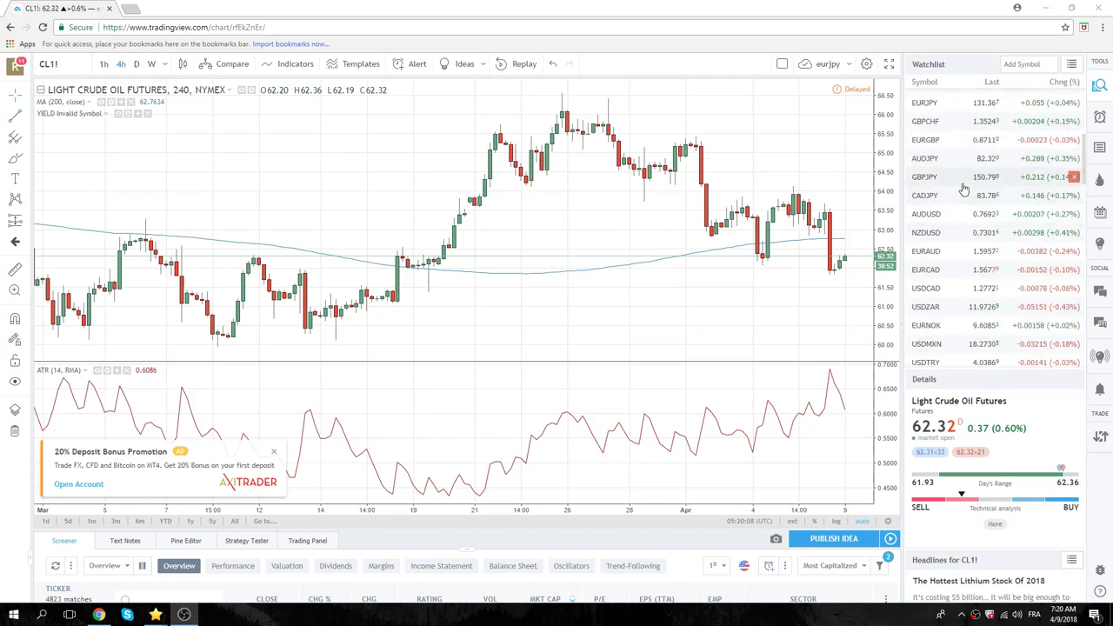
pyautogui.scroll(2, 969, 196)
pyautogui.scroll(3, 963, 188)
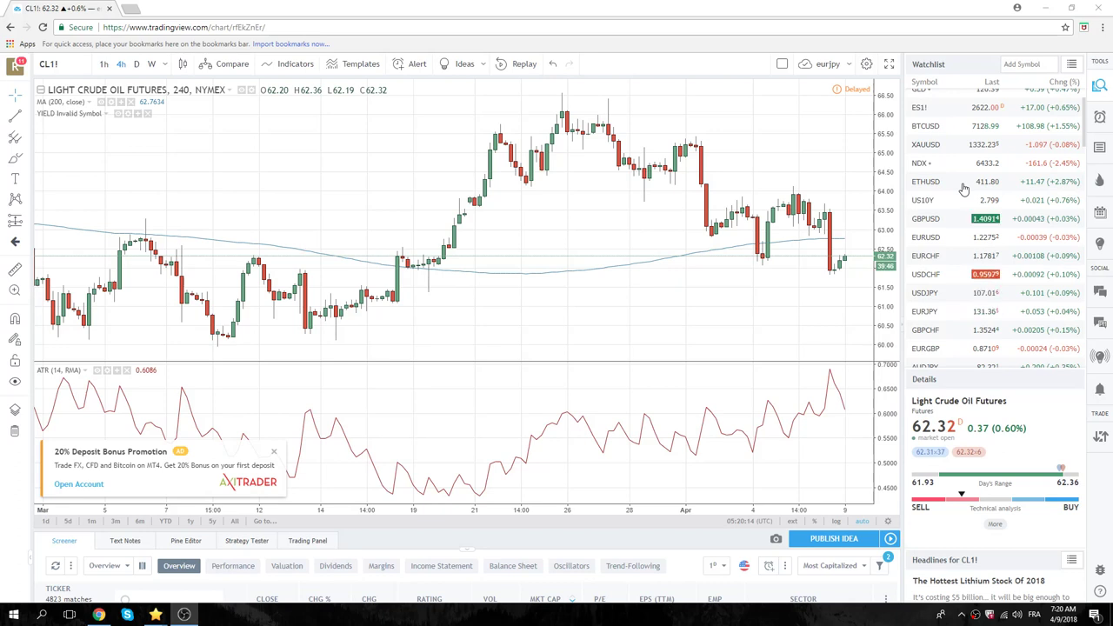
pyautogui.scroll(-1, 963, 189)
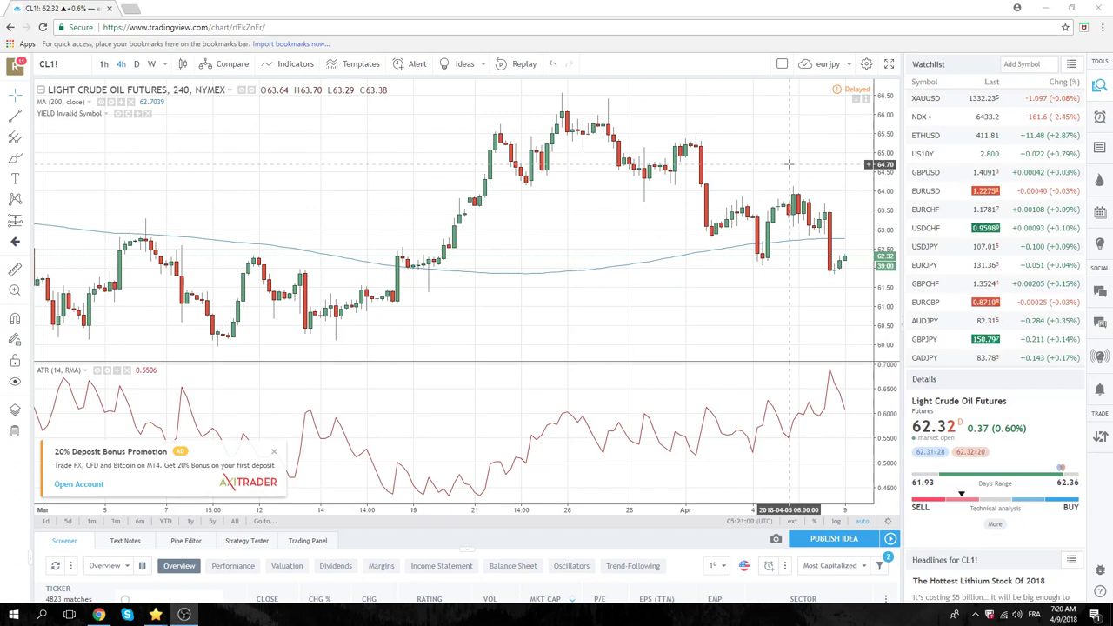
pyautogui.scroll(-2, 787, 163)
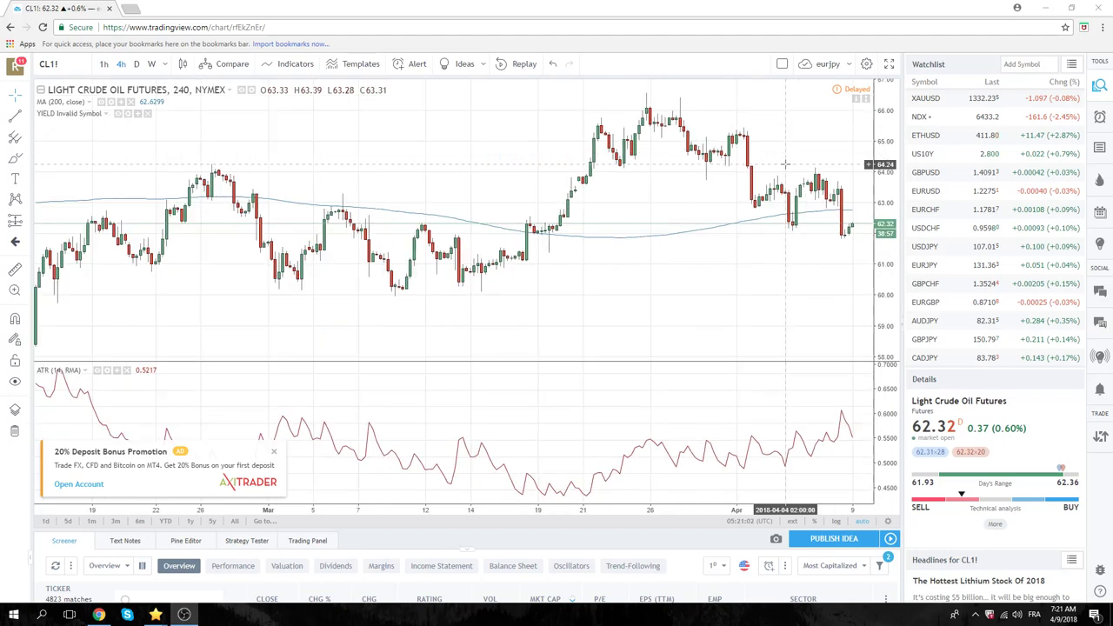
pyautogui.scroll(-2, 787, 164)
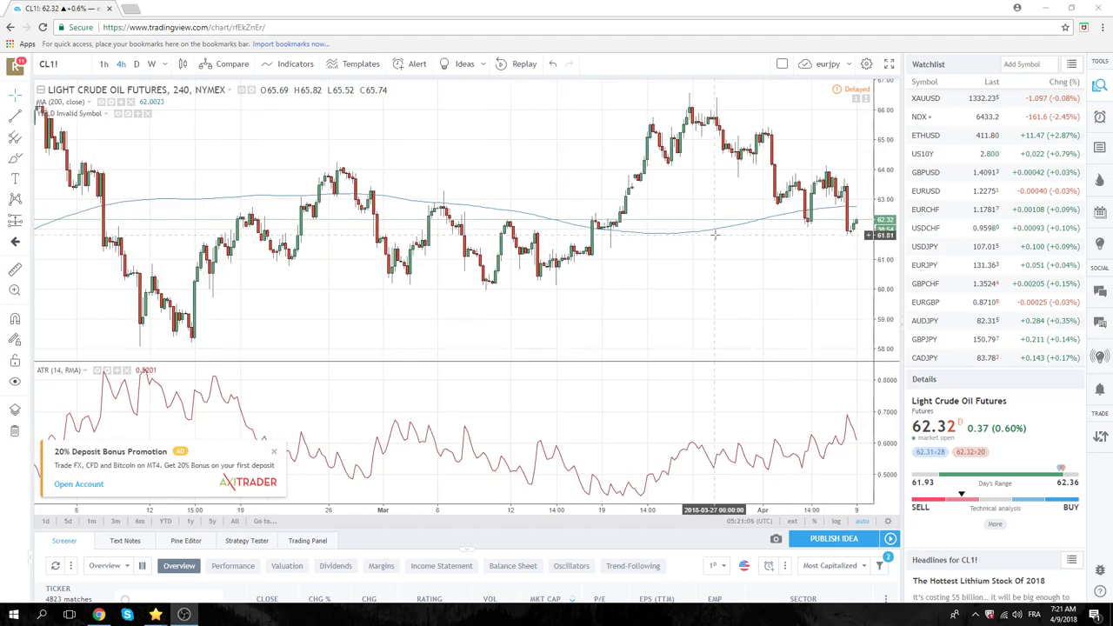
pyautogui.click(136, 65)
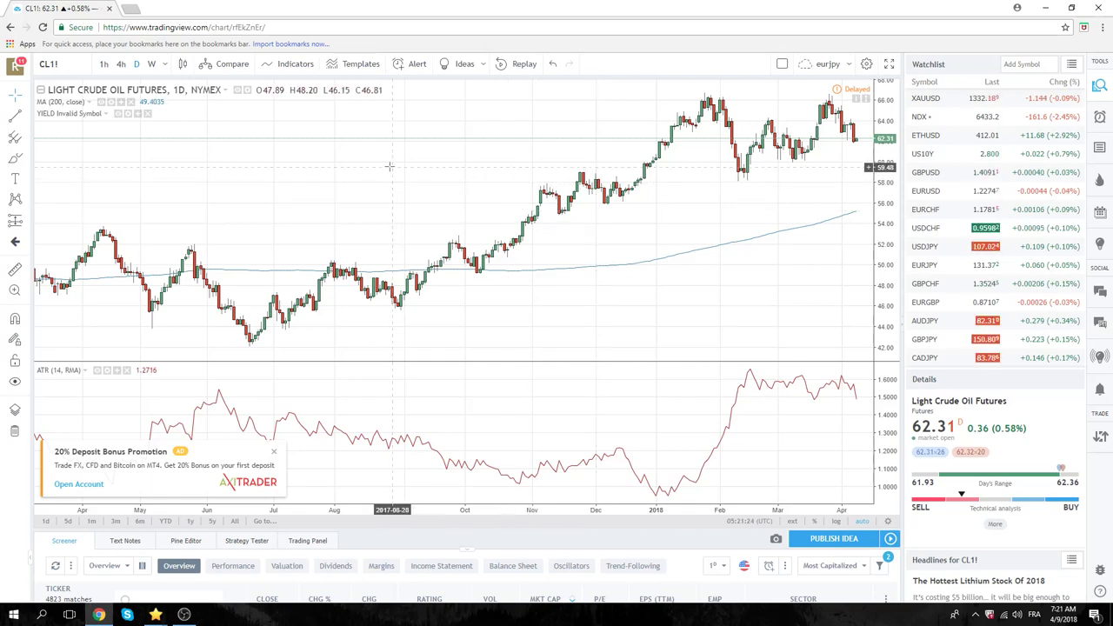
pyautogui.scroll(2, 452, 164)
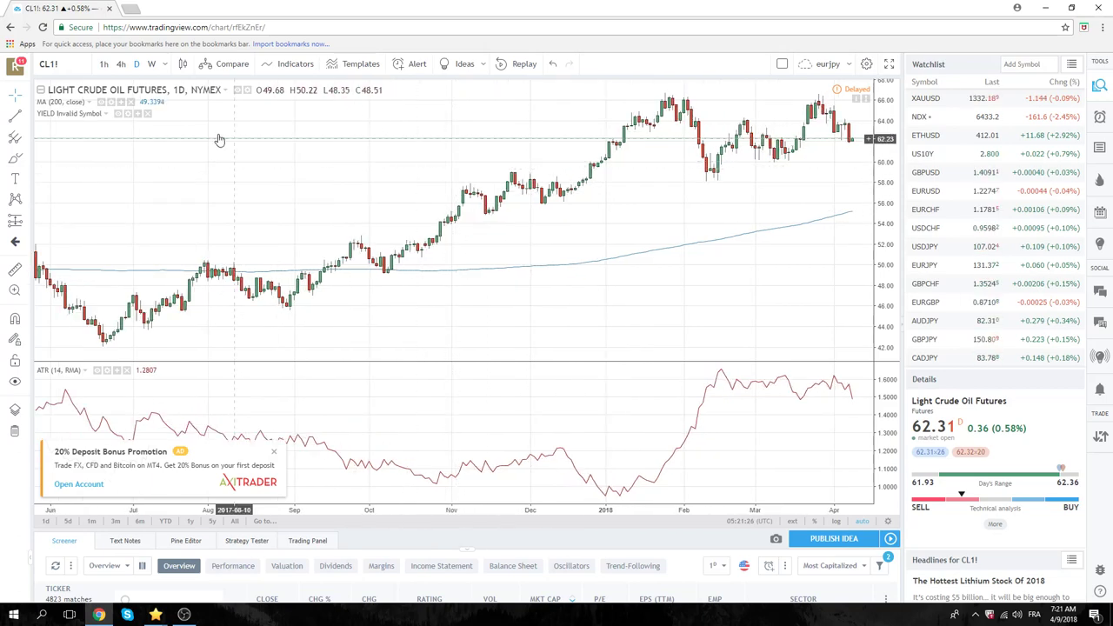
pyautogui.click(121, 65)
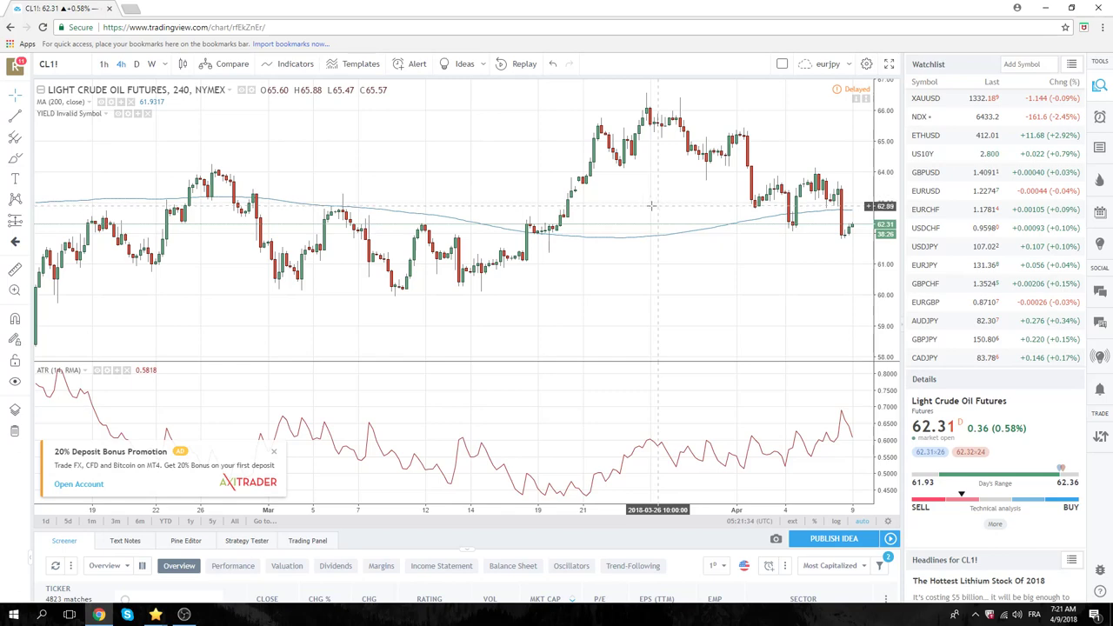
pyautogui.click(135, 64)
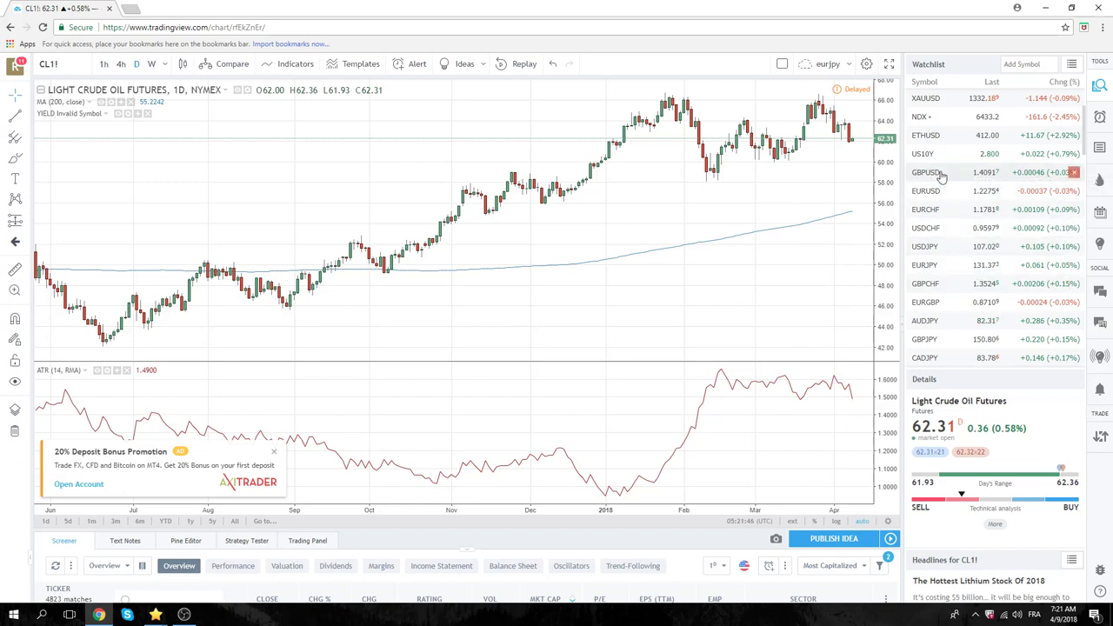
# Step: Load GBPUSD from the watchlist and view its daily rising trendline near 1.4092
pyautogui.click(940, 175)
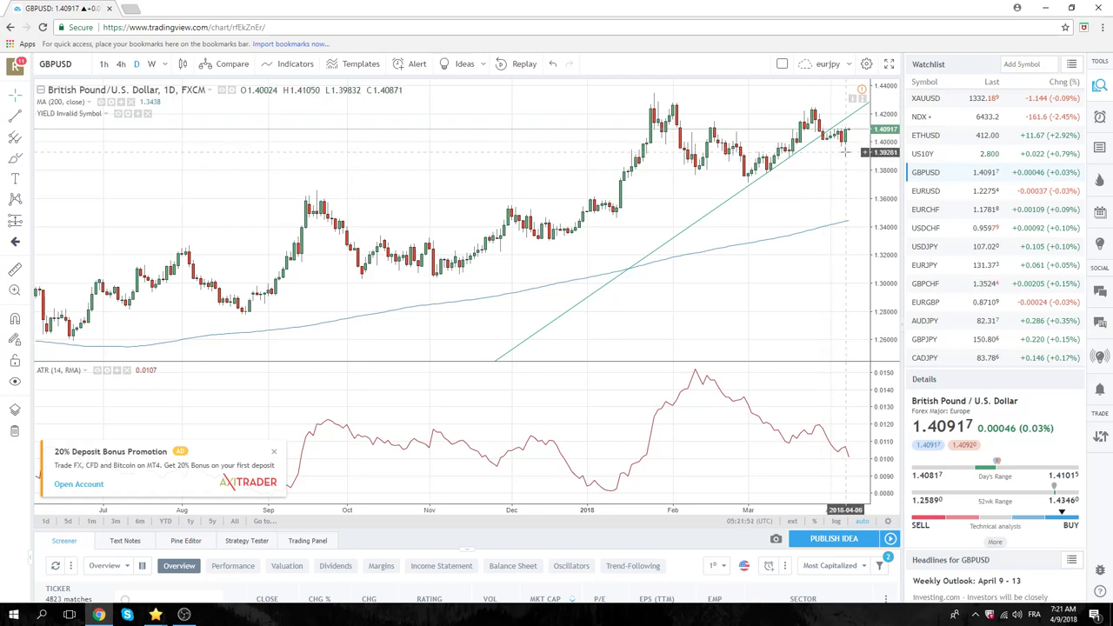
pyautogui.scroll(-2, 823, 236)
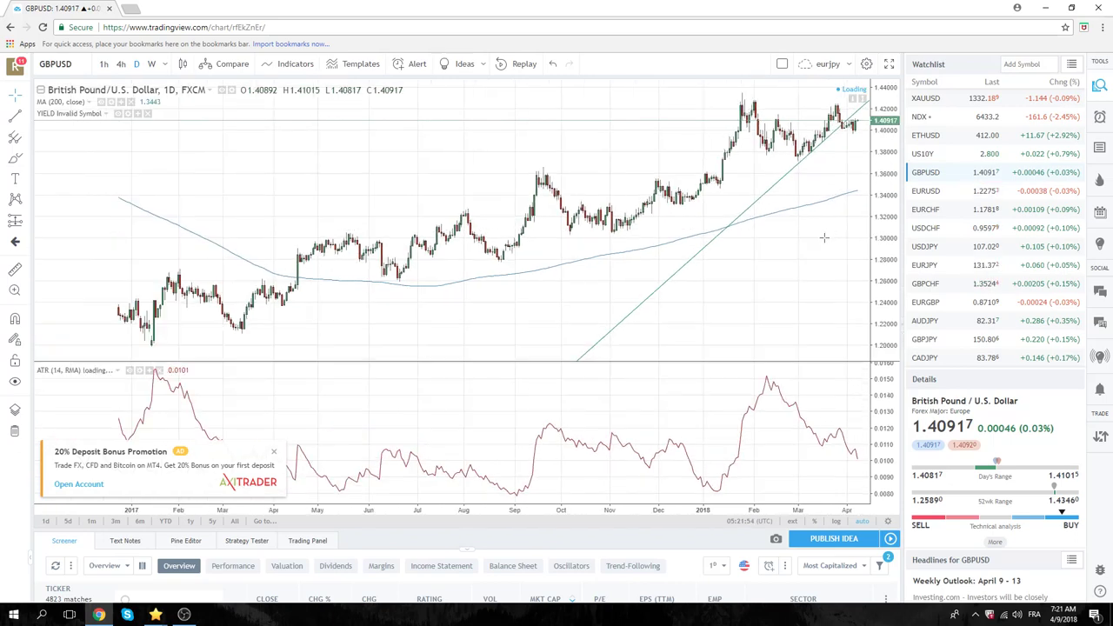
pyautogui.scroll(3, 823, 237)
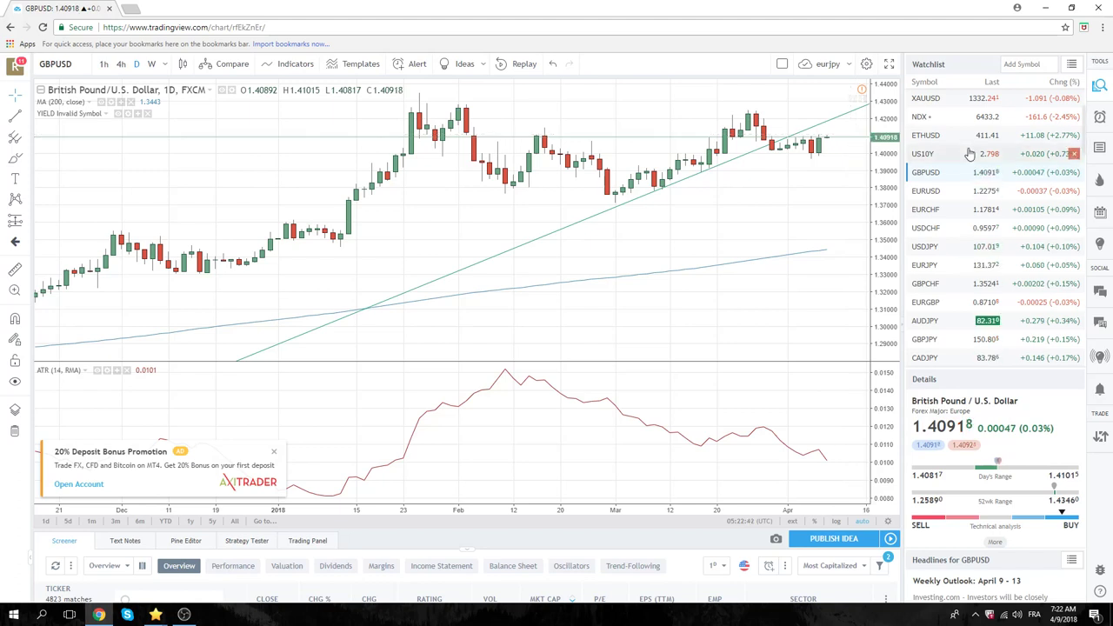
# Step: Load USDCHF from the watchlist and zoom out on its daily chart near 0.9597
pyautogui.click(936, 230)
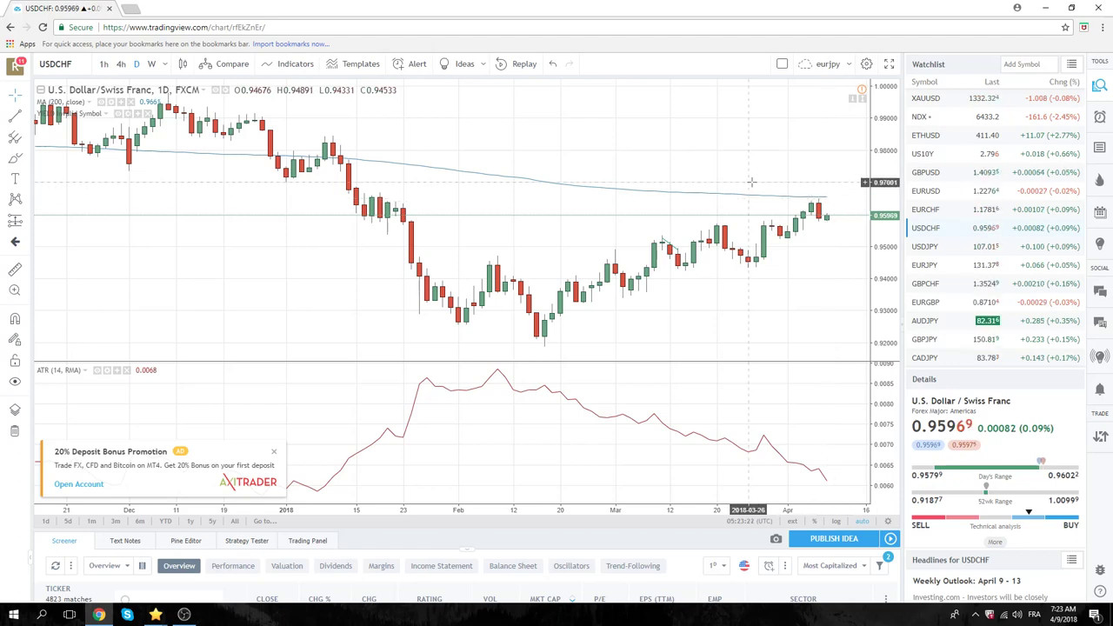
pyautogui.scroll(-3, 744, 184)
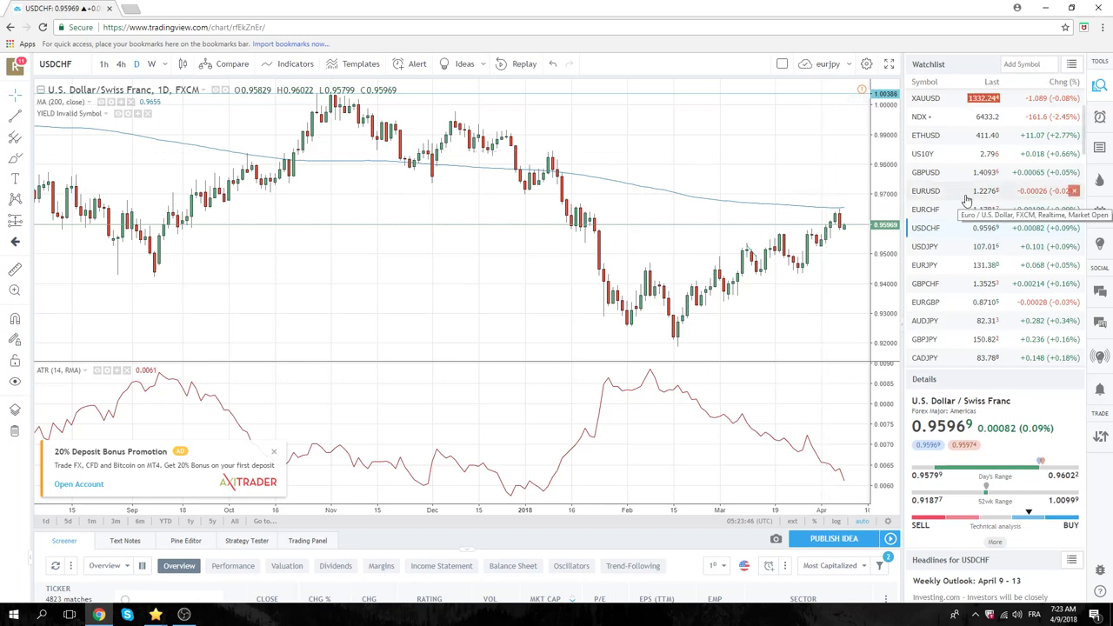
# Step: Load EURJPY from the watchlist, showing its daily chart near 131.37
pyautogui.click(930, 267)
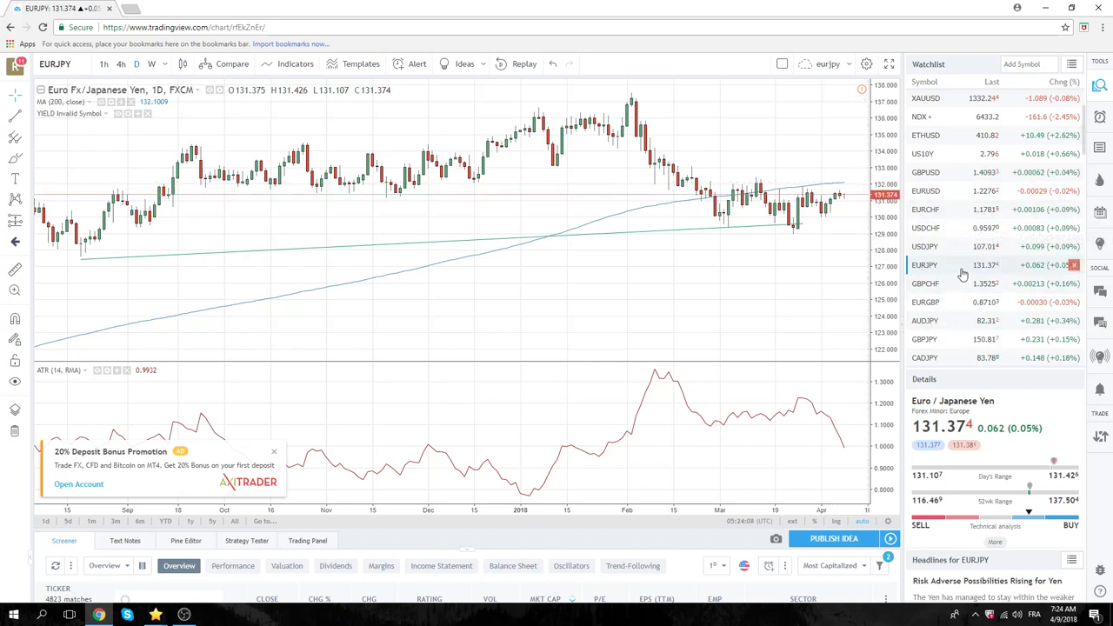
# Step: Load EURGBP from the watchlist and zoom out on its daily chart near 0.8710
pyautogui.click(944, 302)
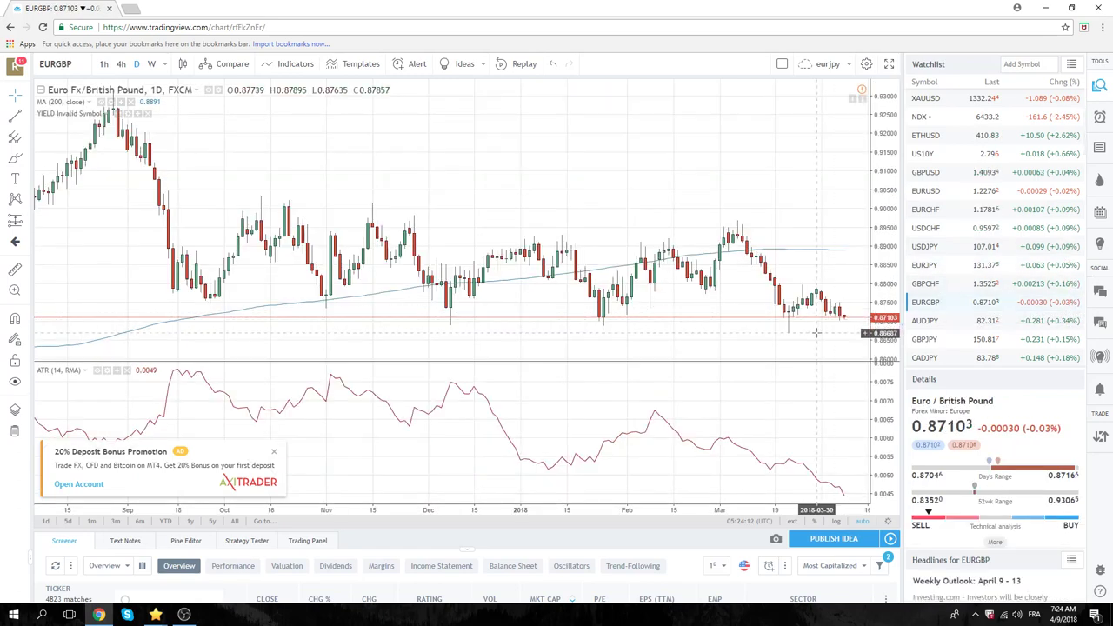
pyautogui.scroll(-2, 777, 286)
pyautogui.scroll(-2, 775, 268)
pyautogui.scroll(-2, 777, 181)
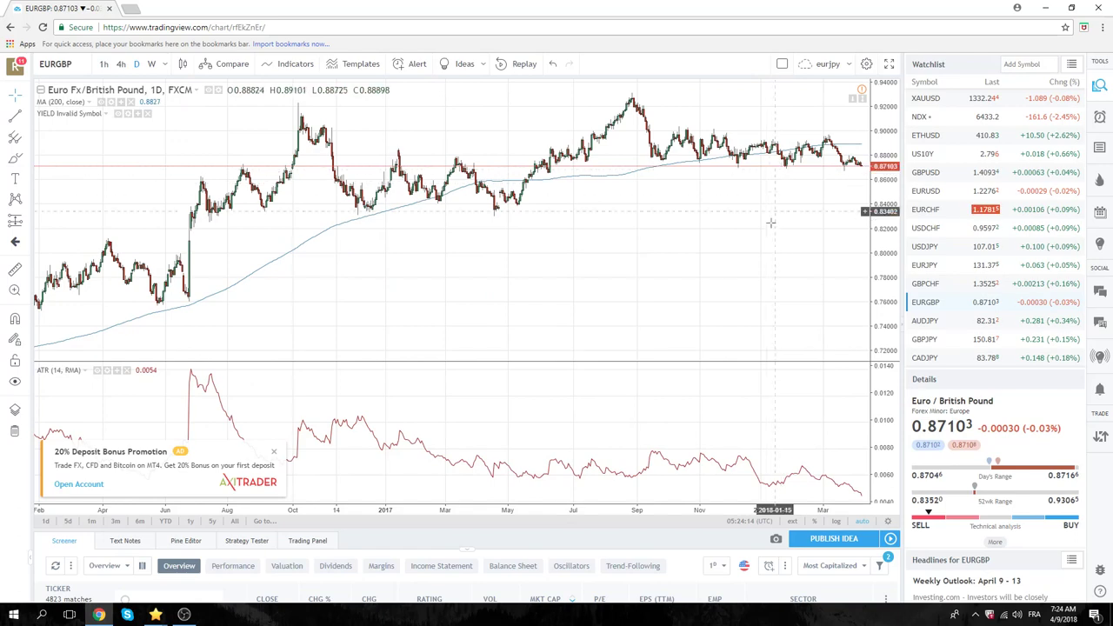
pyautogui.scroll(2, 677, 235)
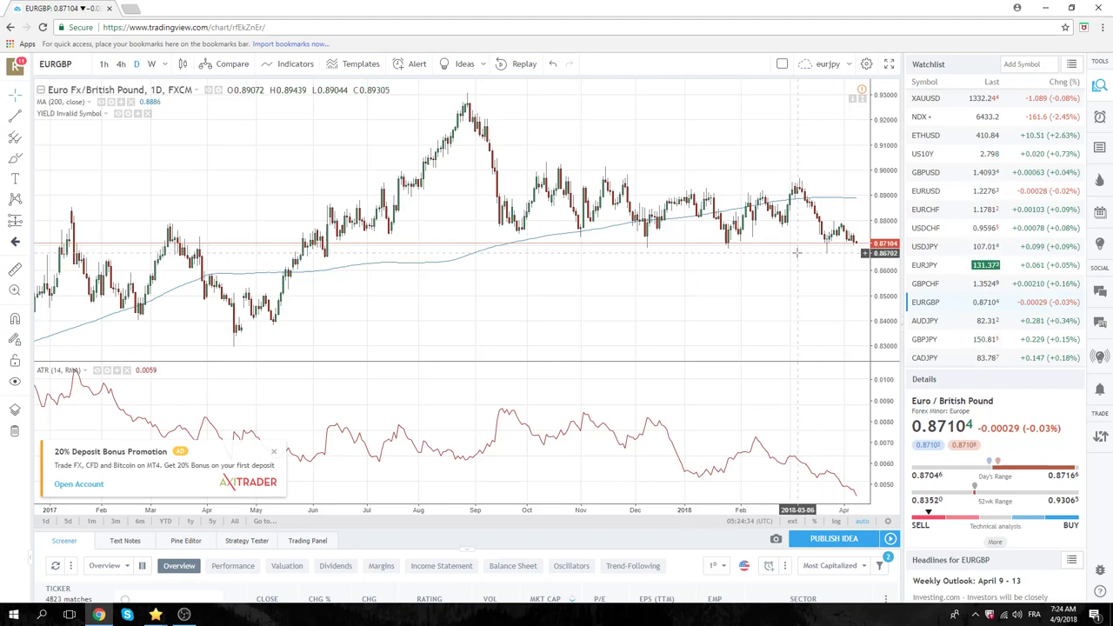
pyautogui.scroll(-2, 965, 242)
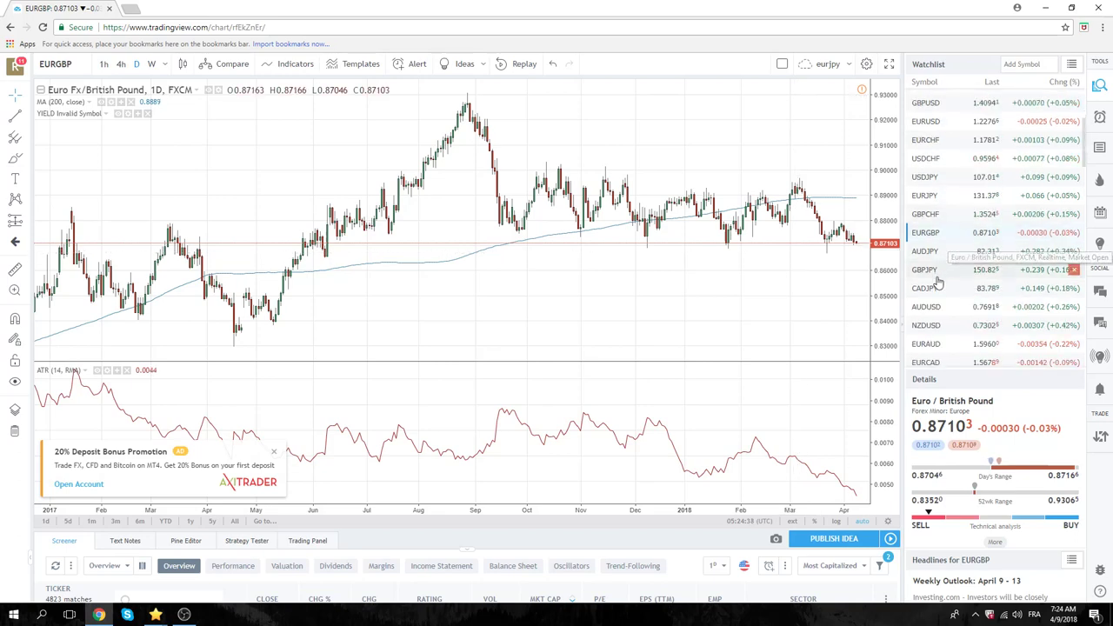
# Step: Load AUDUSD from the watchlist and zoom out to its rising trendline near 0.7691
pyautogui.click(936, 306)
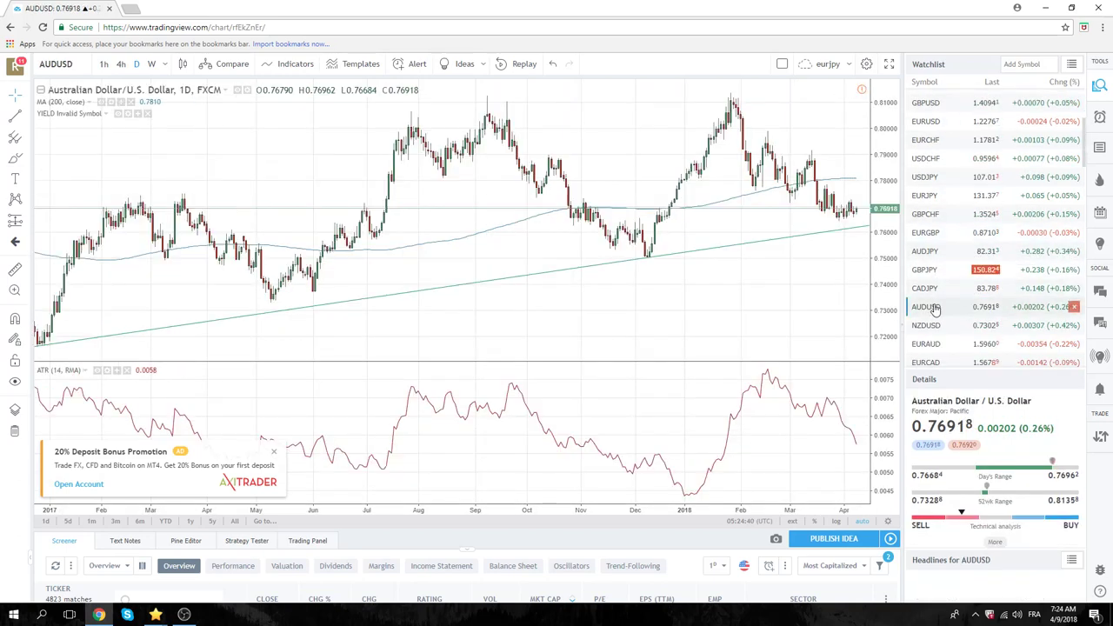
pyautogui.scroll(-3, 681, 298)
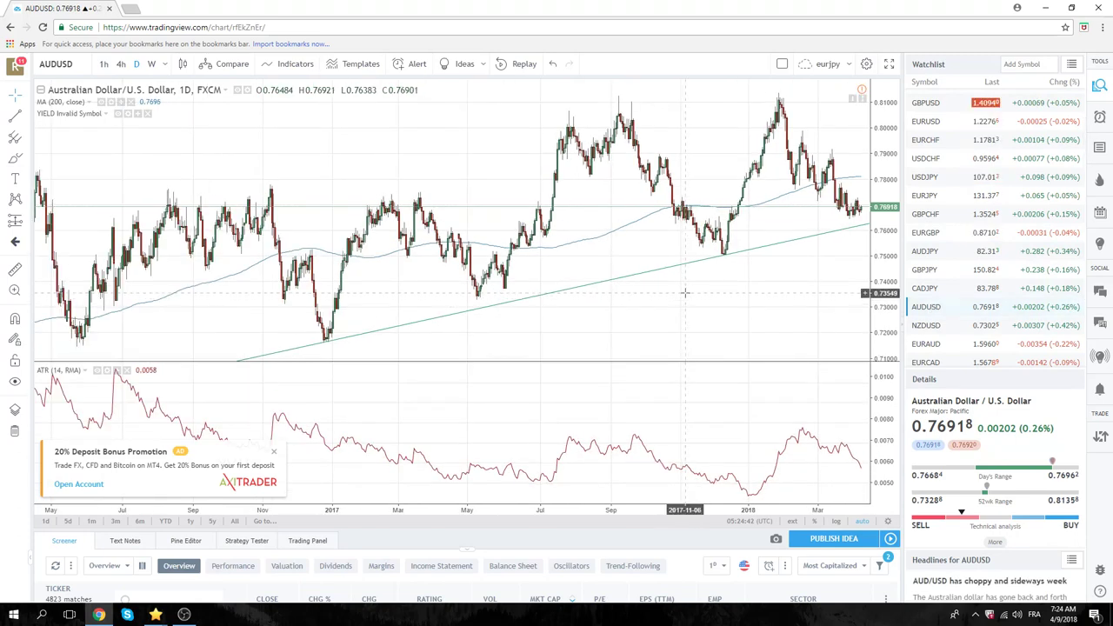